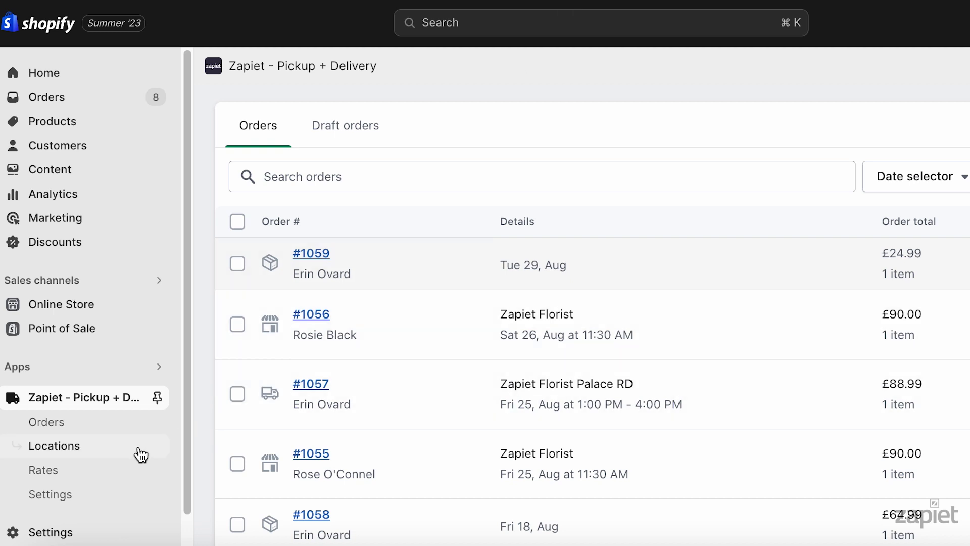
Open the Zapiet rates setup and rename the store pickup rate to 'Click and Collect'
left_click(117, 469)
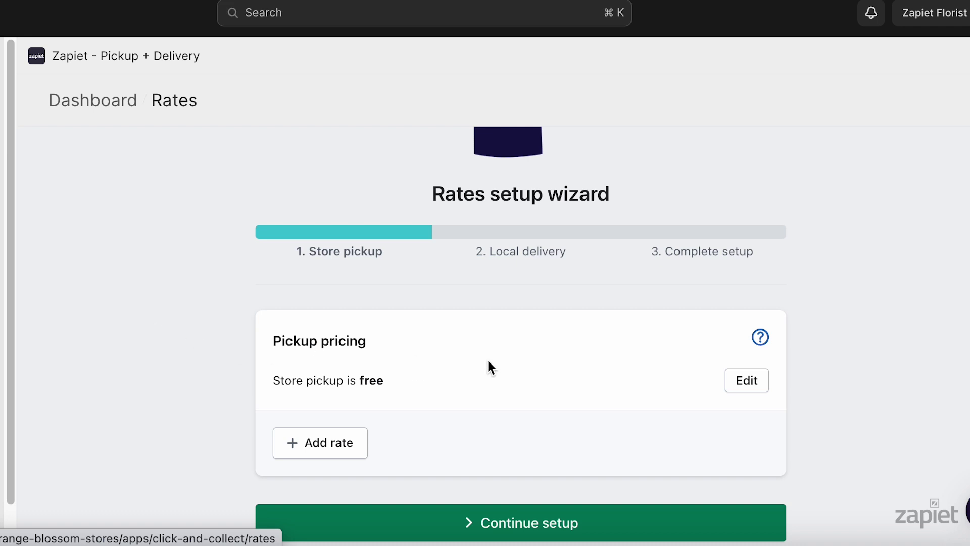
left_click(755, 383)
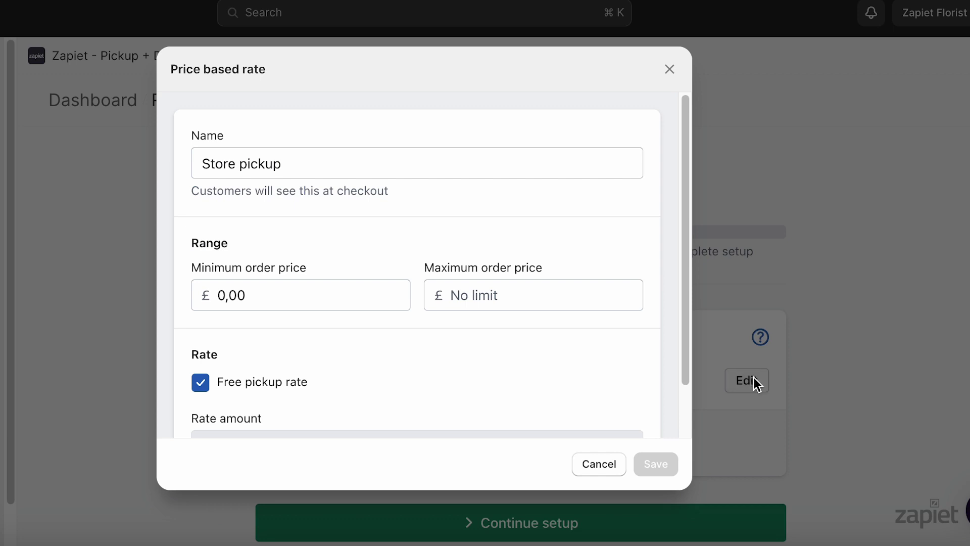
left_click_drag(413, 167, 169, 177)
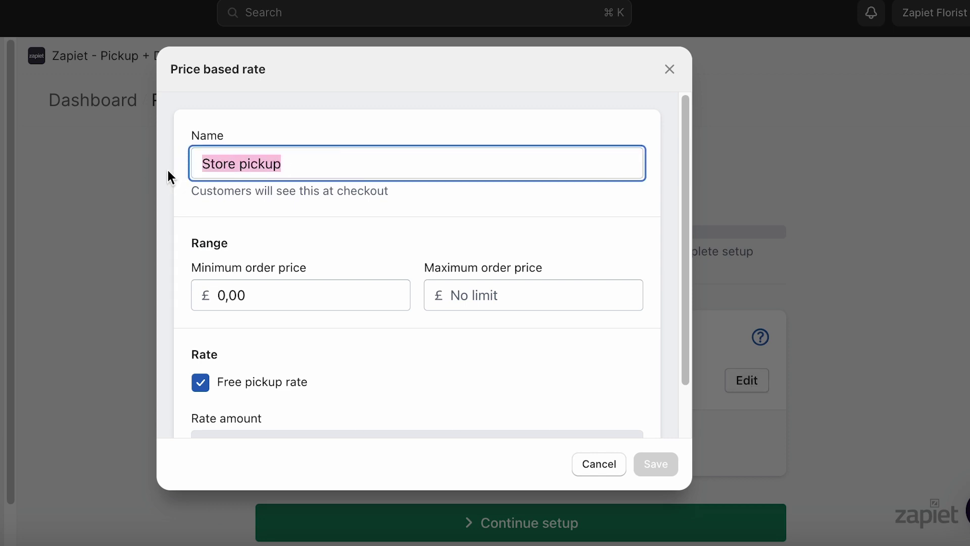
type("Click and Collect")
left_click(290, 208)
key("Tab")
Make Click and Collect a paid rate at £2.99 and save it
left_click(501, 295)
left_click(500, 363)
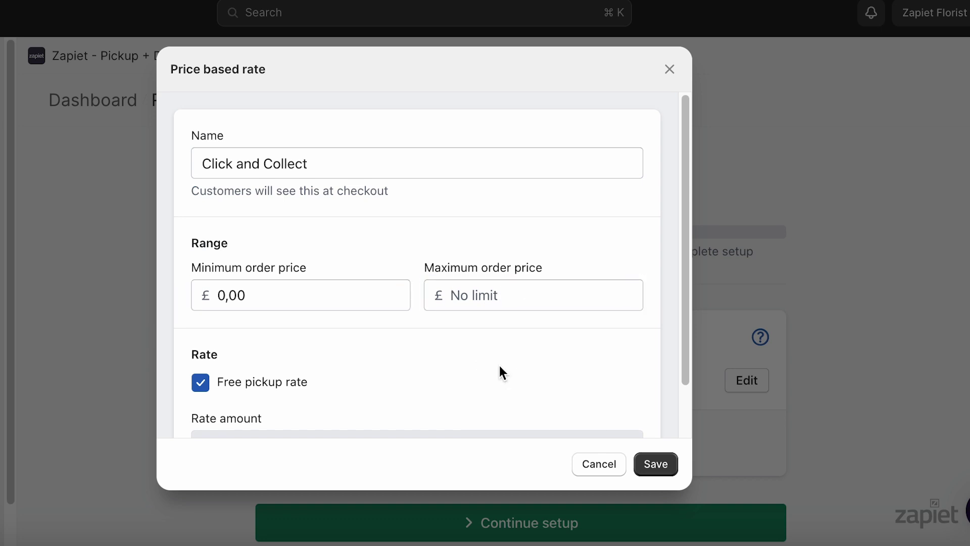
scroll(499, 366, "down", 2)
left_click(302, 327)
left_click(296, 385)
key("BackSpace")
type("2.99")
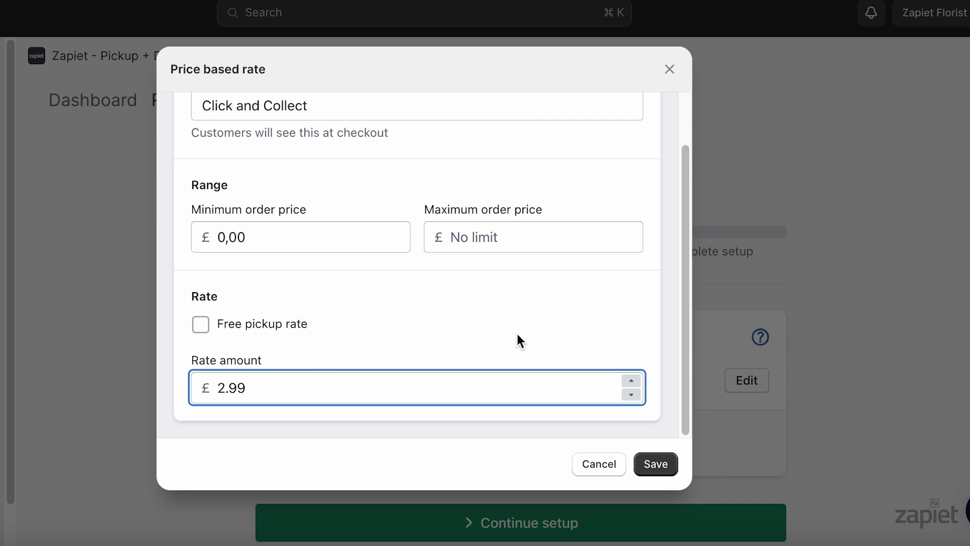
left_click(518, 334)
left_click(652, 464)
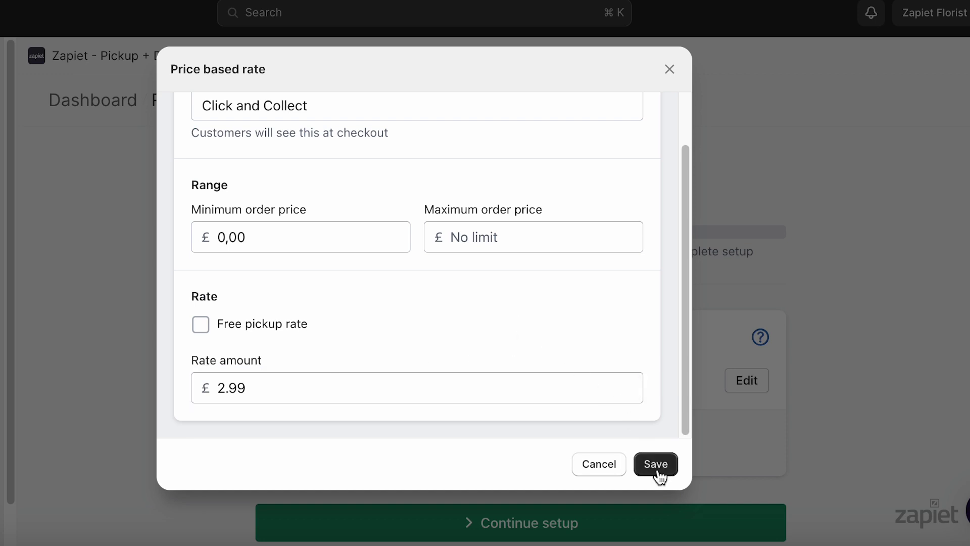
left_click(331, 446)
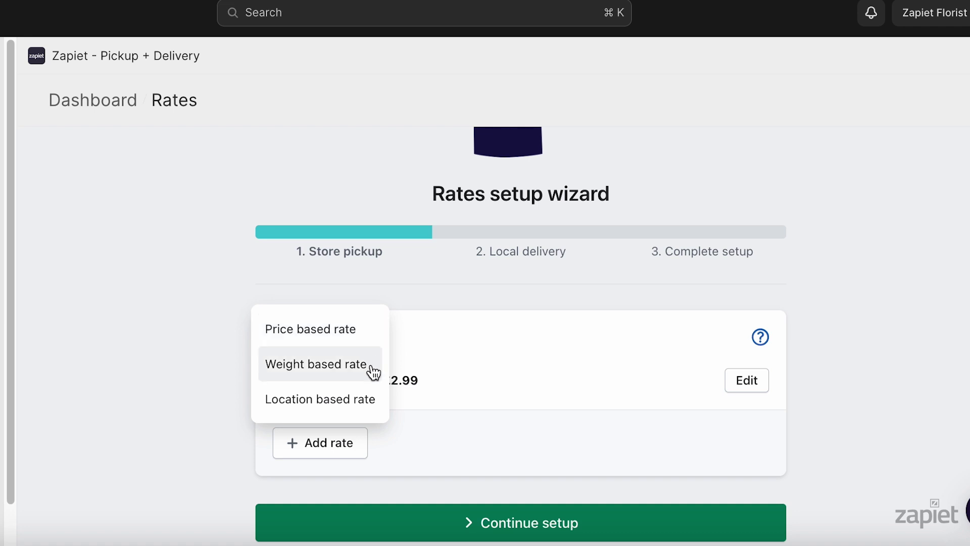
Add a location-based pickup rate for Zapiet Florist Palace RD, keeping Store Pickup there free
left_click(364, 399)
left_click(491, 253)
left_click(494, 278)
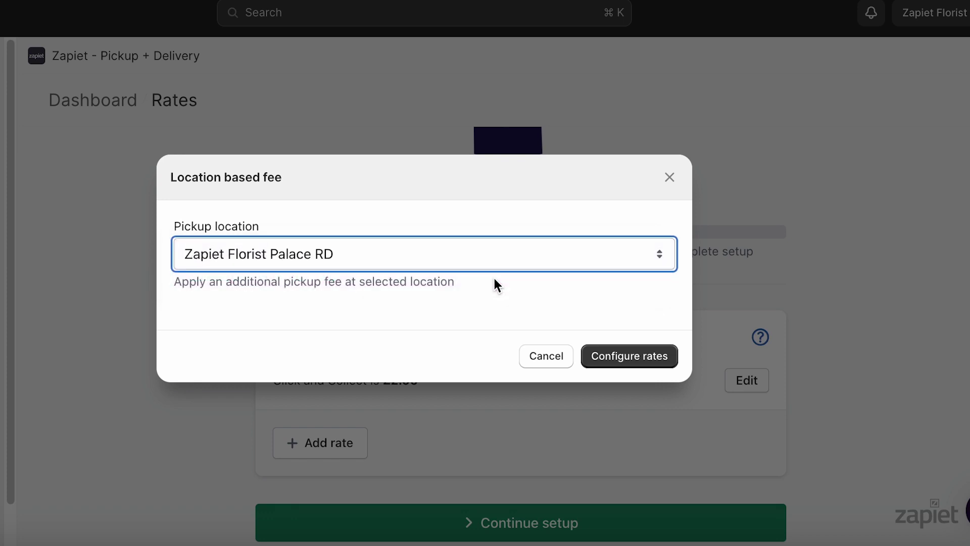
left_click(611, 363)
scroll(434, 217, "down", 3)
mouse_move(420, 211)
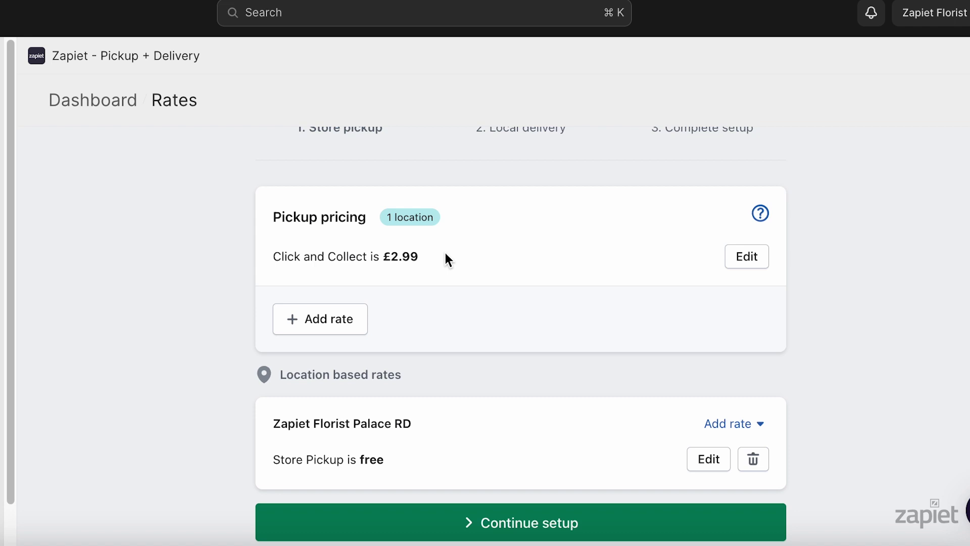
left_click_drag(445, 253, 268, 251)
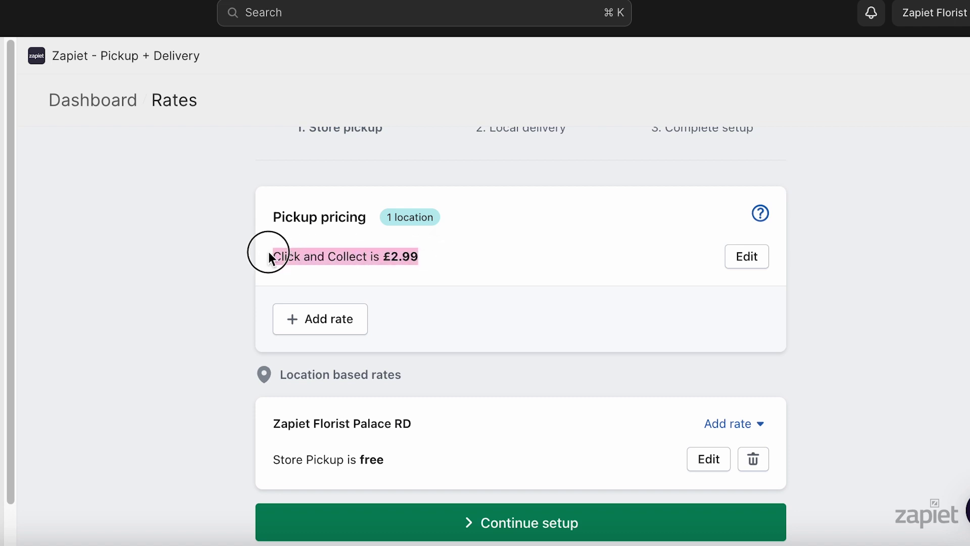
left_click(184, 252)
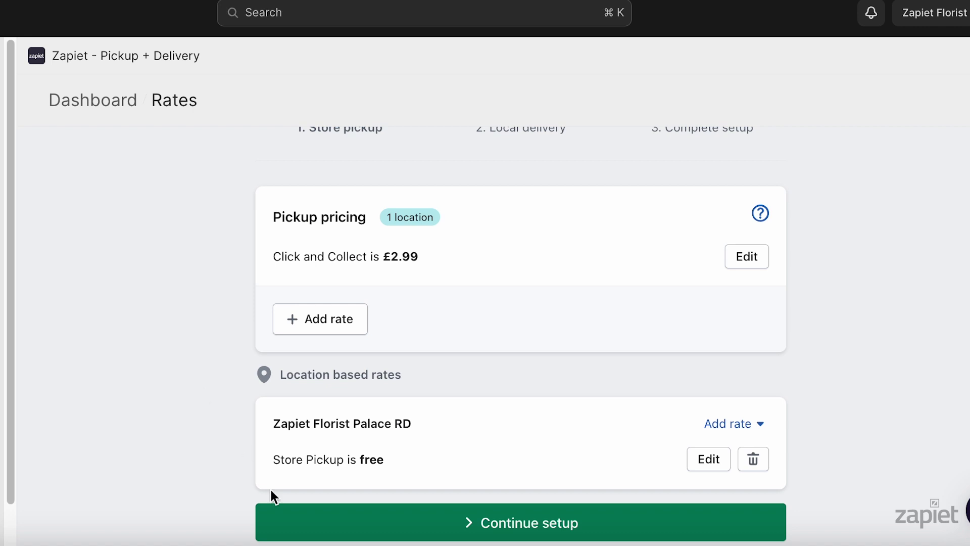
Advance to the local delivery step and rename the Local Delivery rate to 'Delivery'
left_click(297, 523)
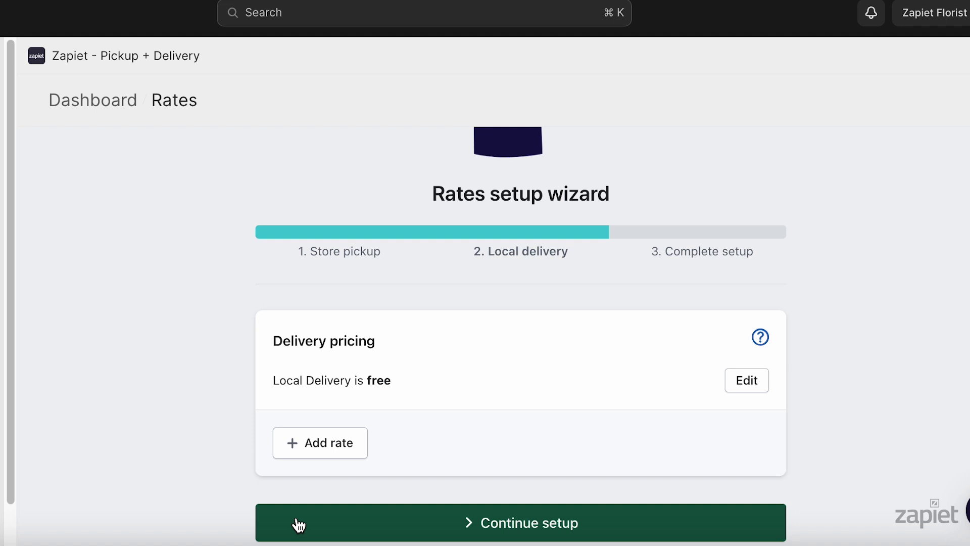
left_click(742, 386)
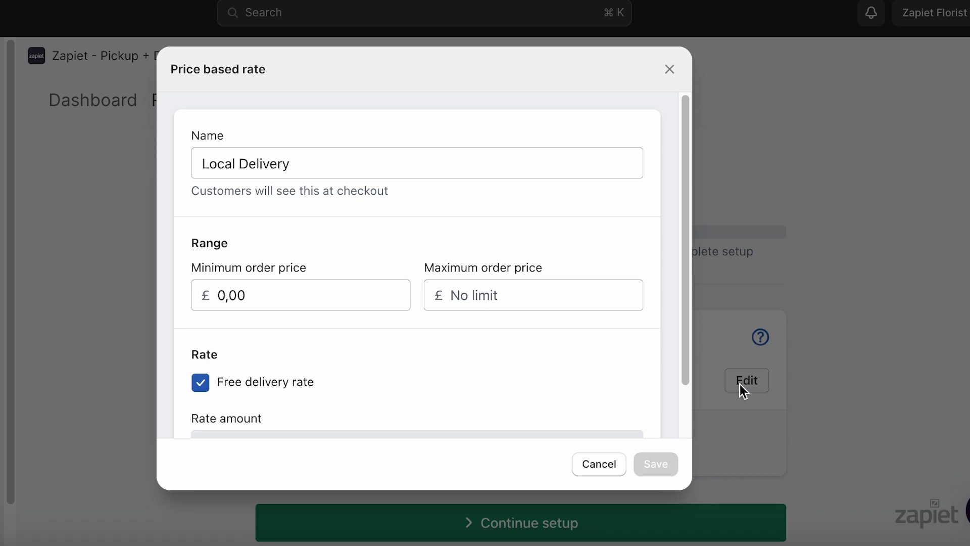
left_click_drag(238, 163, 193, 162)
key("BackSpace")
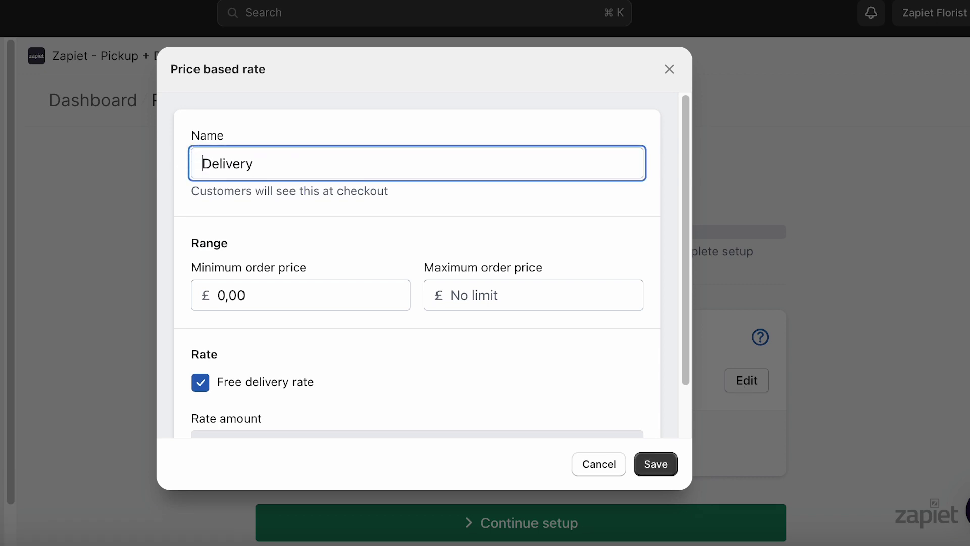
left_click(324, 297)
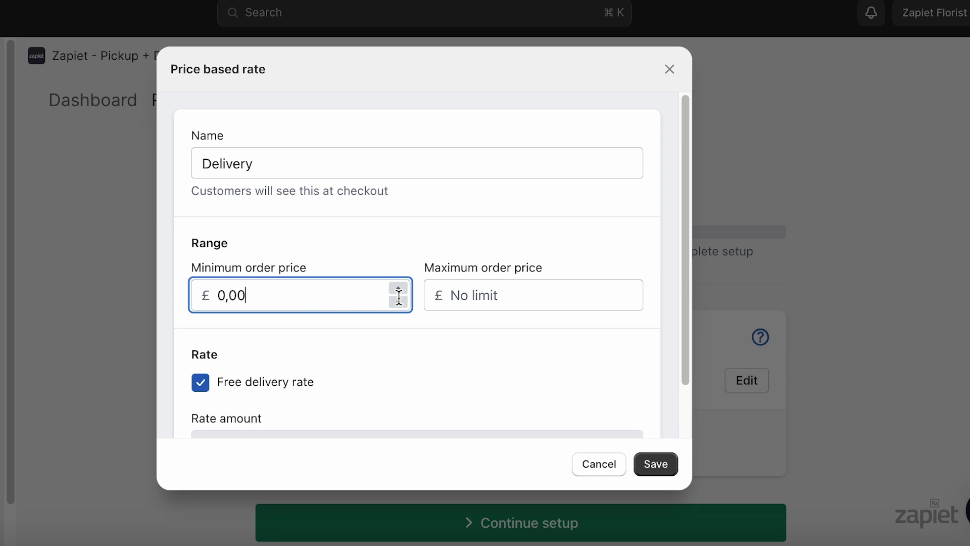
left_click(504, 297)
left_click(498, 329)
Make the Delivery rate a paid rate at £8.99 and save it
scroll(499, 328, "down", 2)
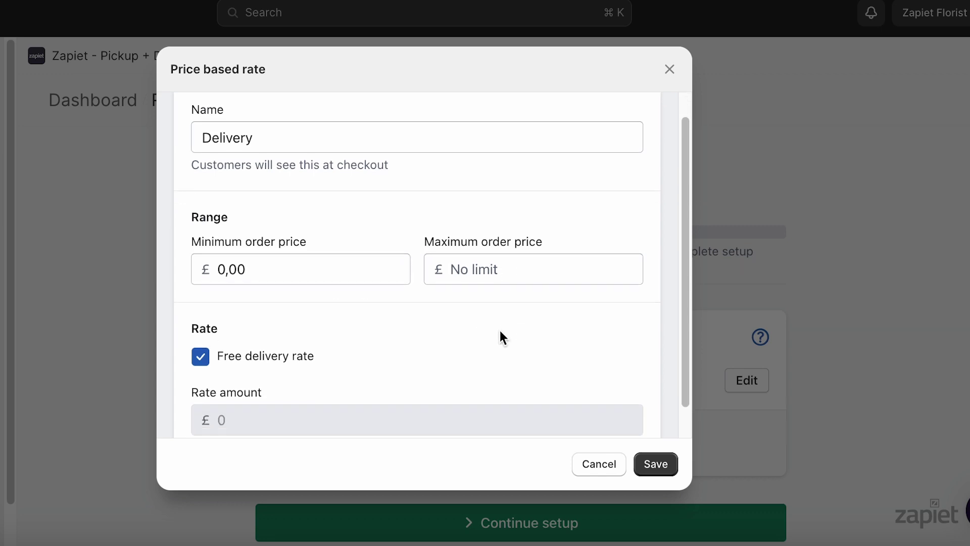
left_click(279, 342)
left_click(281, 387)
key("BackSpace")
type("8.99")
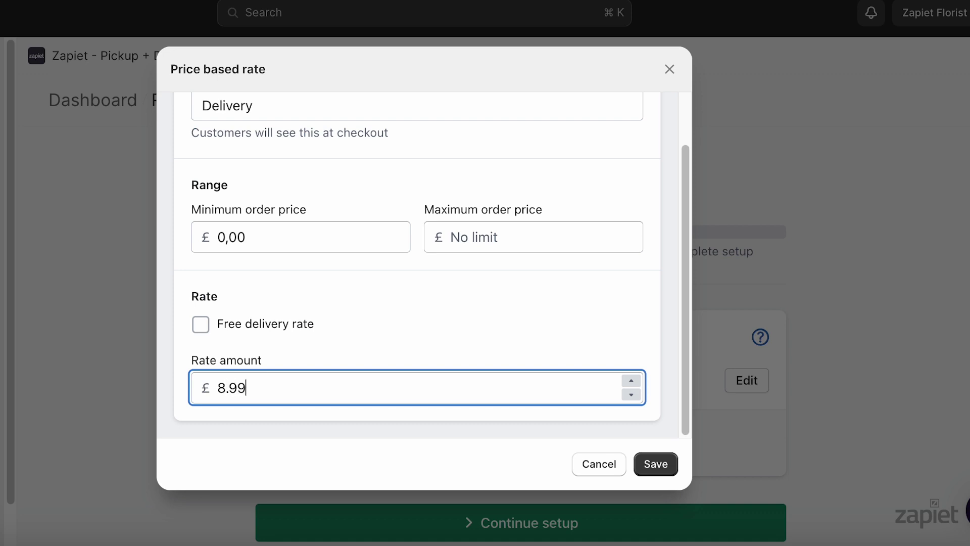
left_click(440, 287)
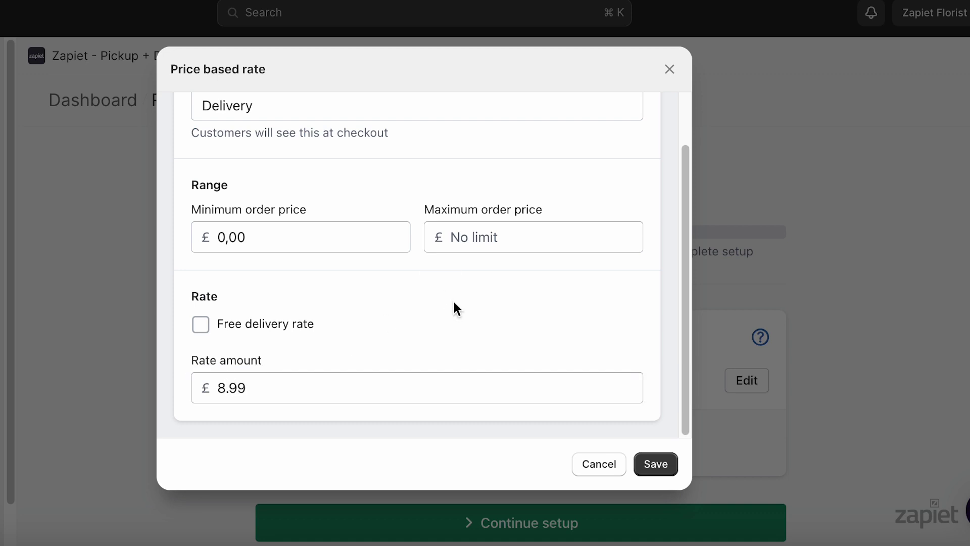
left_click(668, 469)
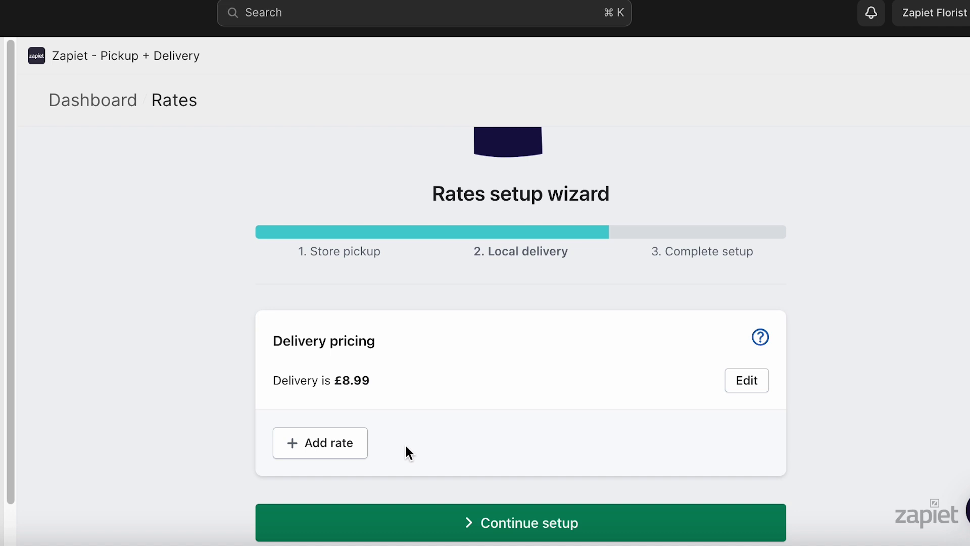
left_click(361, 447)
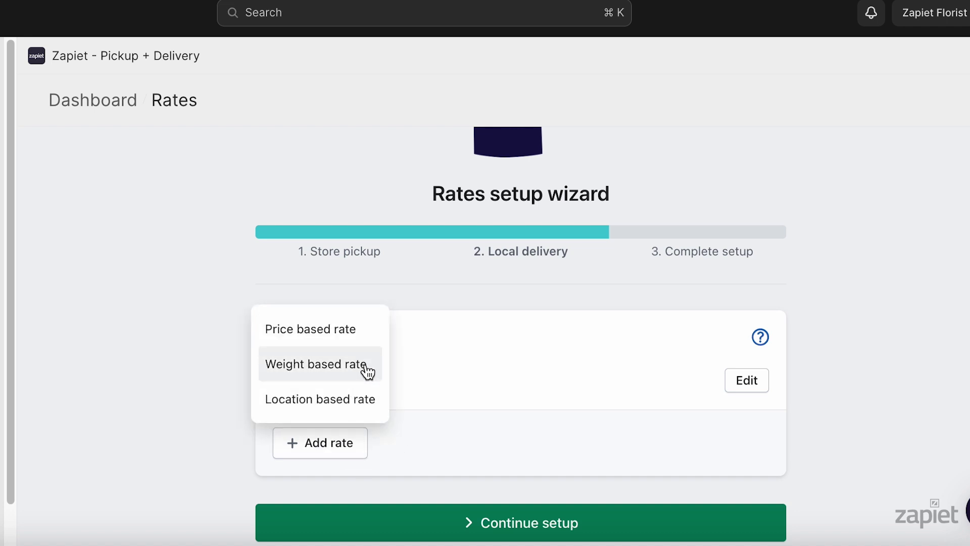
Add a free location-based delivery rate for Zapiet Florist and continue to Complete setup
left_click(356, 399)
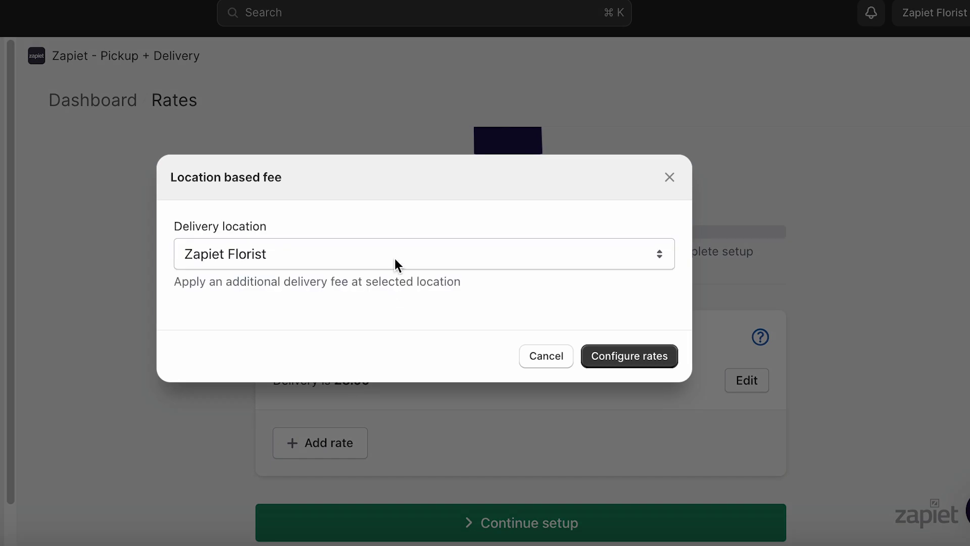
left_click(394, 256)
left_click(393, 257)
left_click(628, 359)
scroll(421, 255, "down", 3)
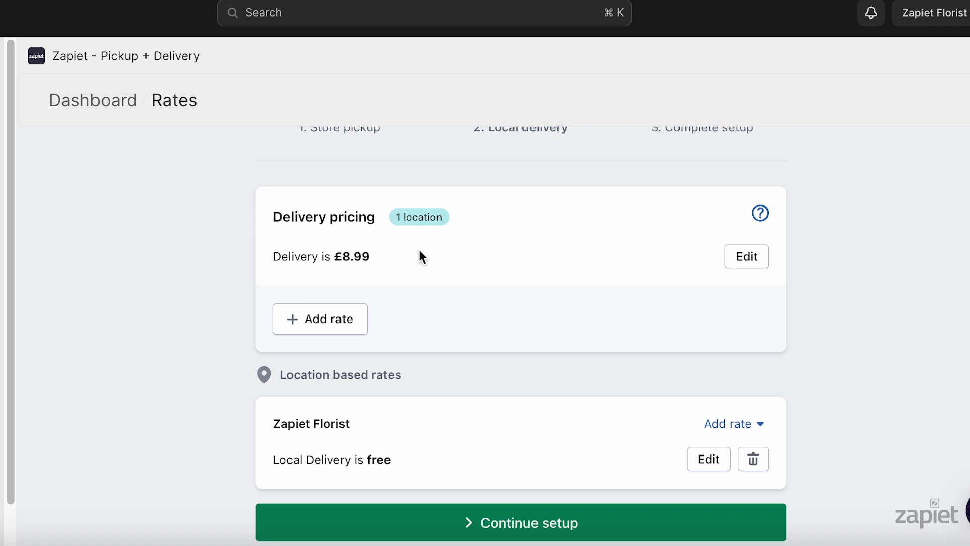
left_click_drag(416, 257, 241, 268)
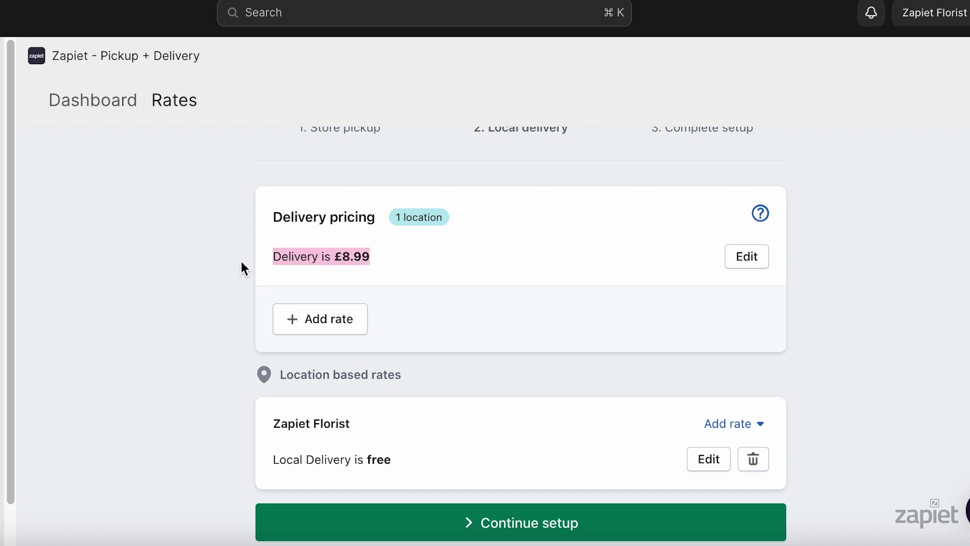
left_click(241, 262)
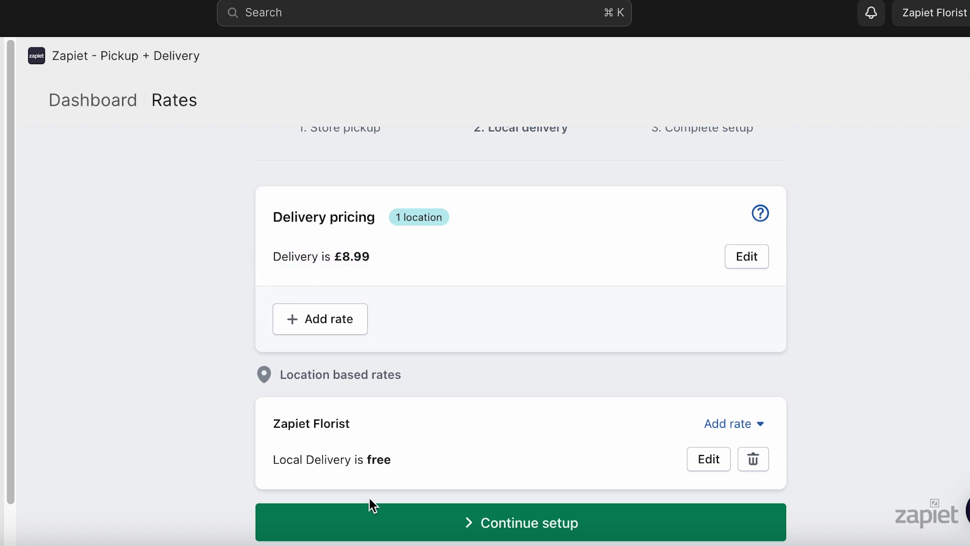
left_click(379, 526)
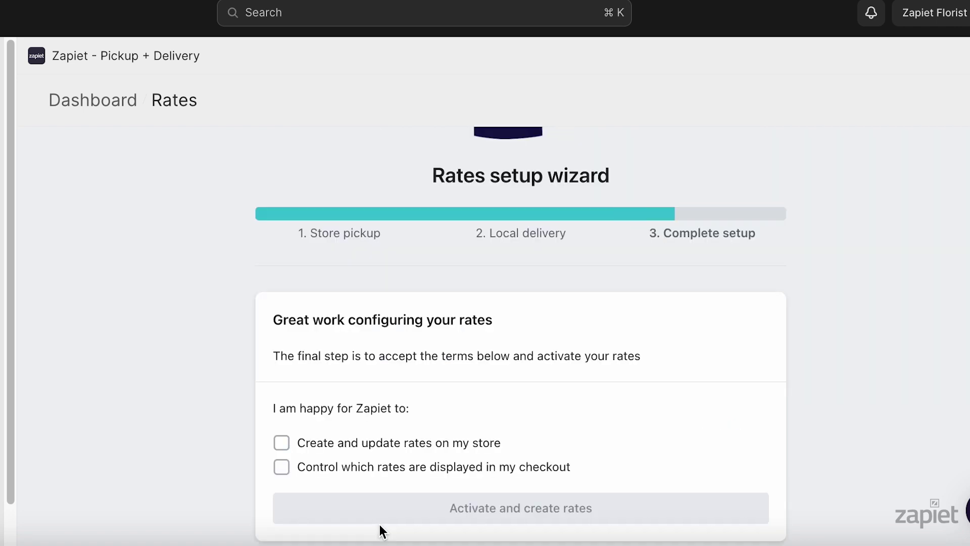
Allow Zapiet to create, update and control checkout rates, then activate the configured rates
left_click(395, 443)
left_click(397, 466)
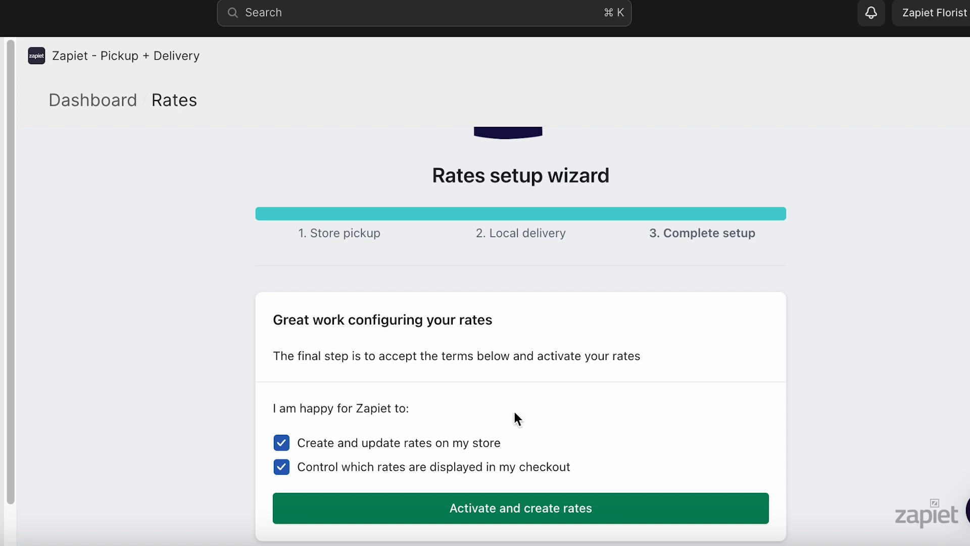
left_click(559, 509)
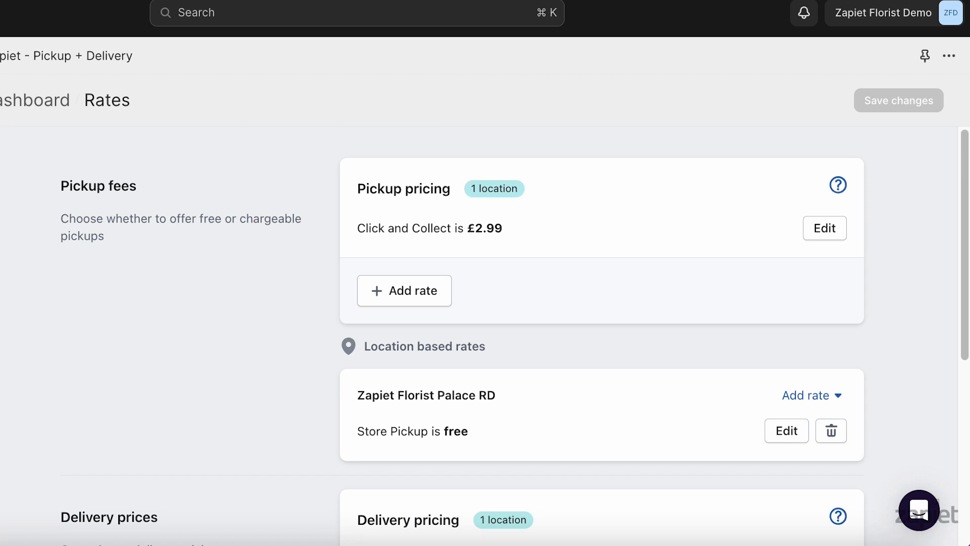
left_click(90, 531)
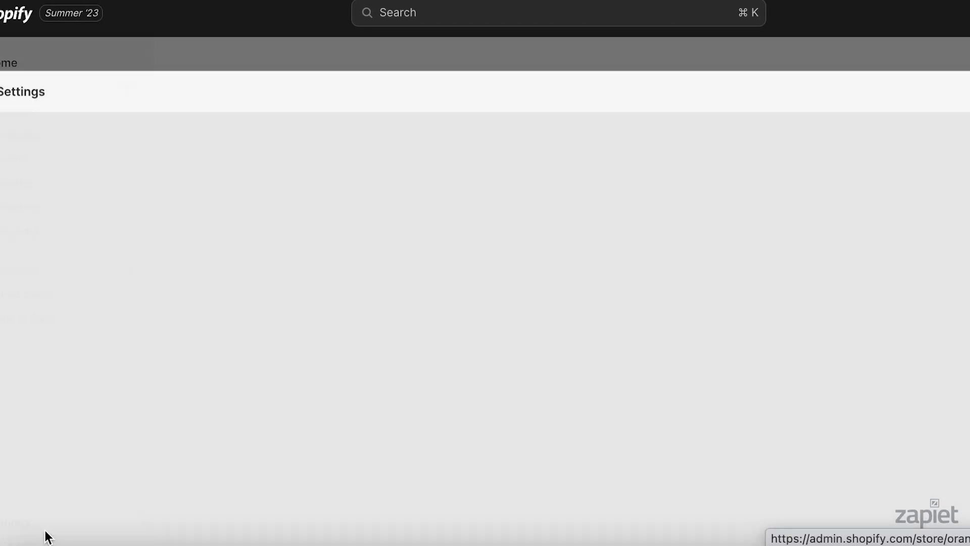
Open the General shipping profile and review the United Kingdom zone's synced Zapiet rates
left_click(109, 412)
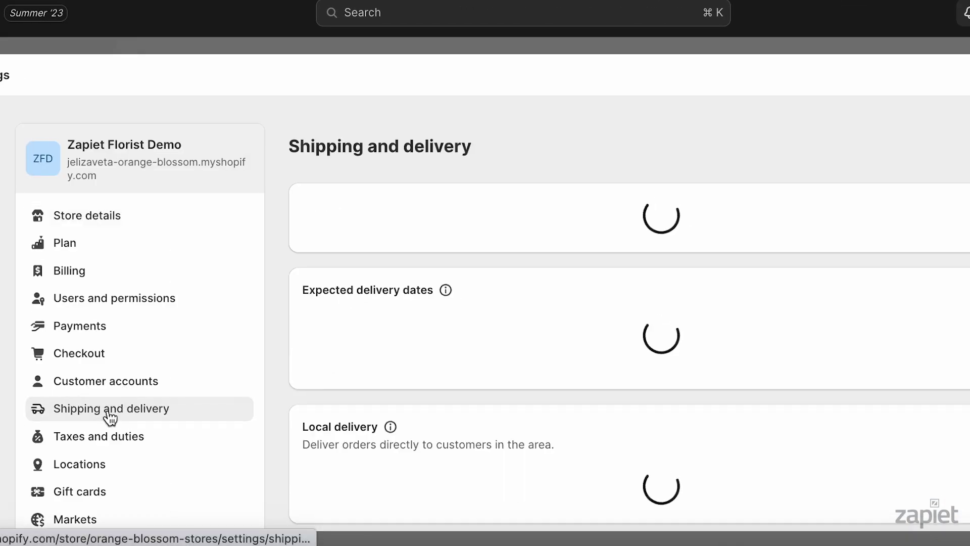
left_click(412, 310)
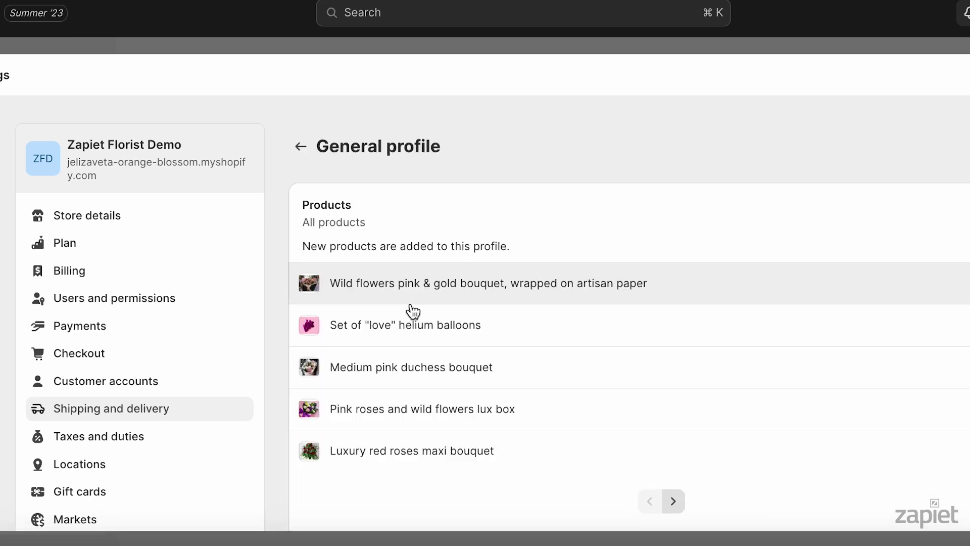
scroll(412, 309, "down", 8)
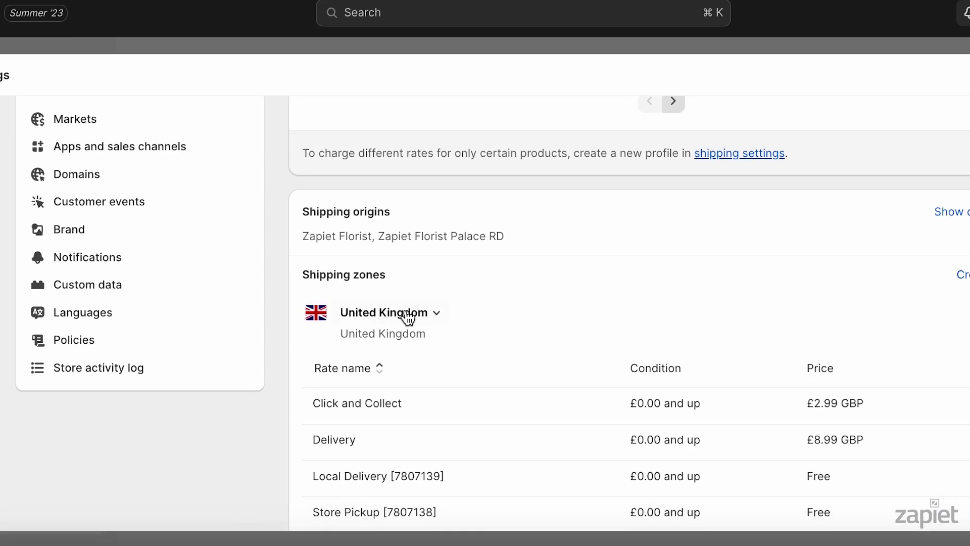
scroll(408, 318, "down", 3)
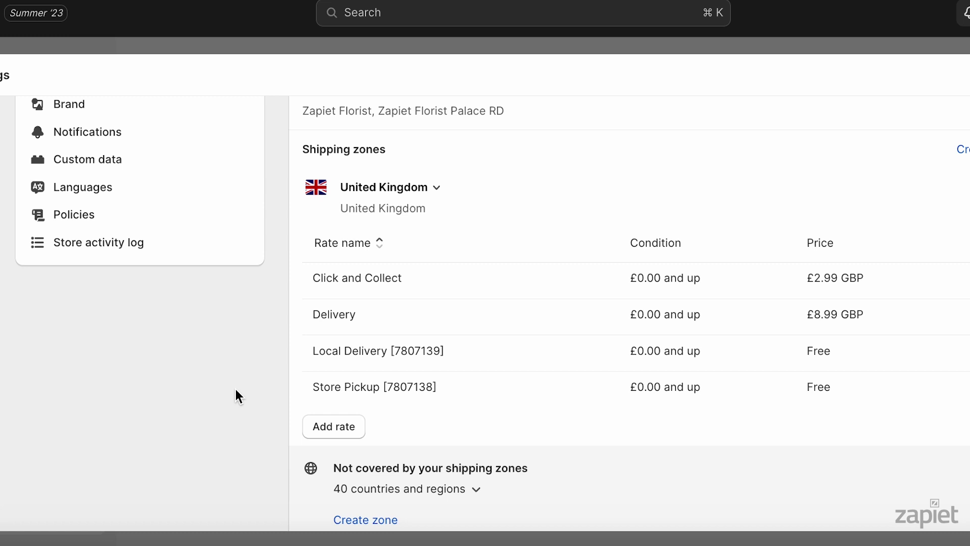
left_click_drag(390, 351, 456, 353)
Add an Express (1 to 3 business days) rate priced £9.99 to the United Kingdom zone
left_click(347, 427)
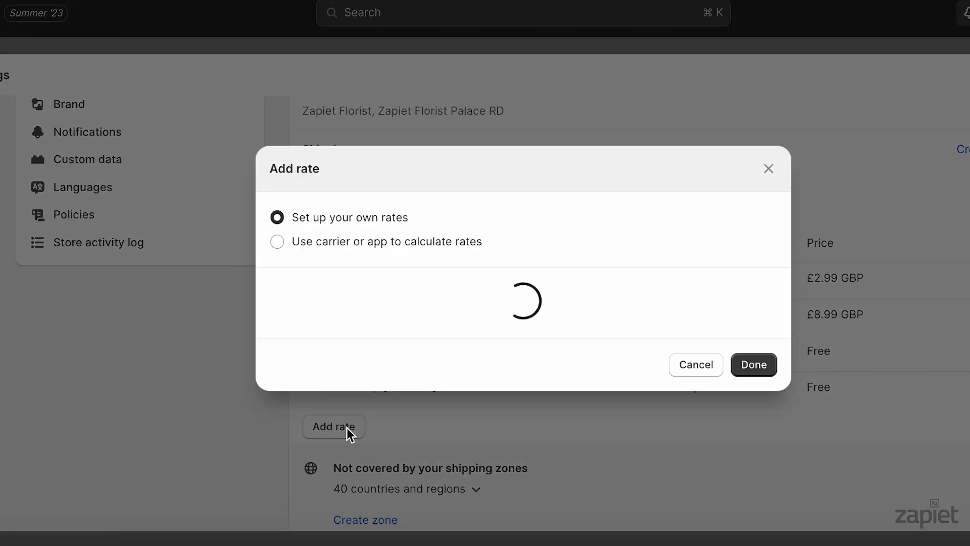
left_click(417, 263)
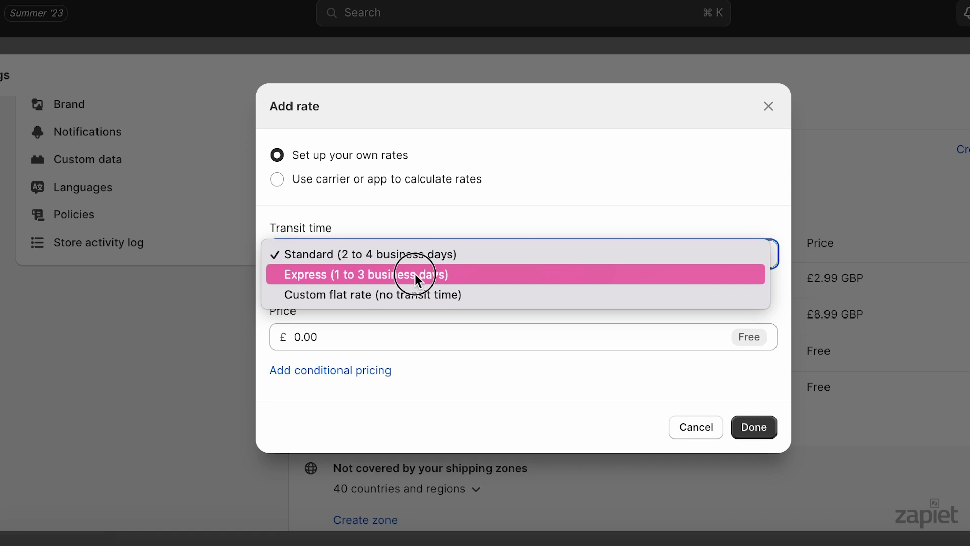
left_click(415, 274)
left_click(410, 332)
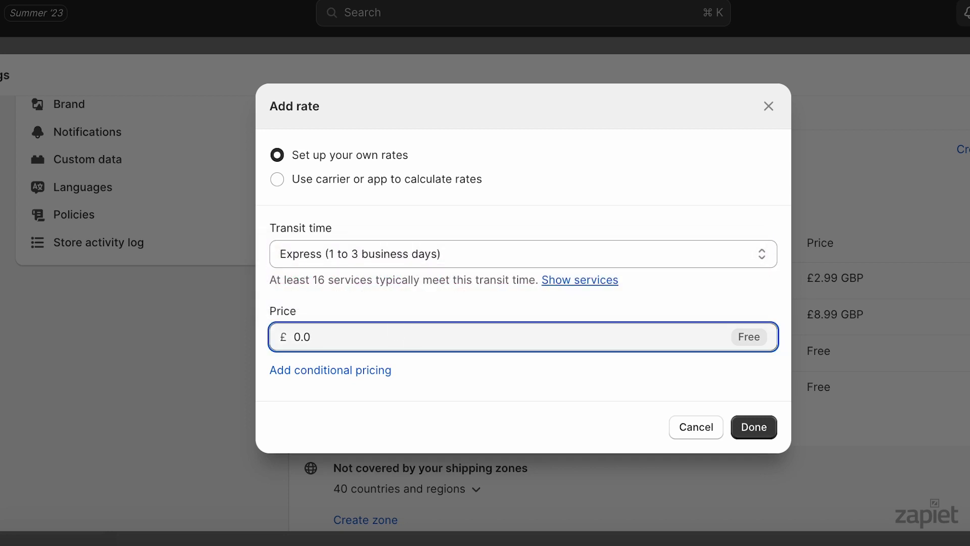
type("9.99")
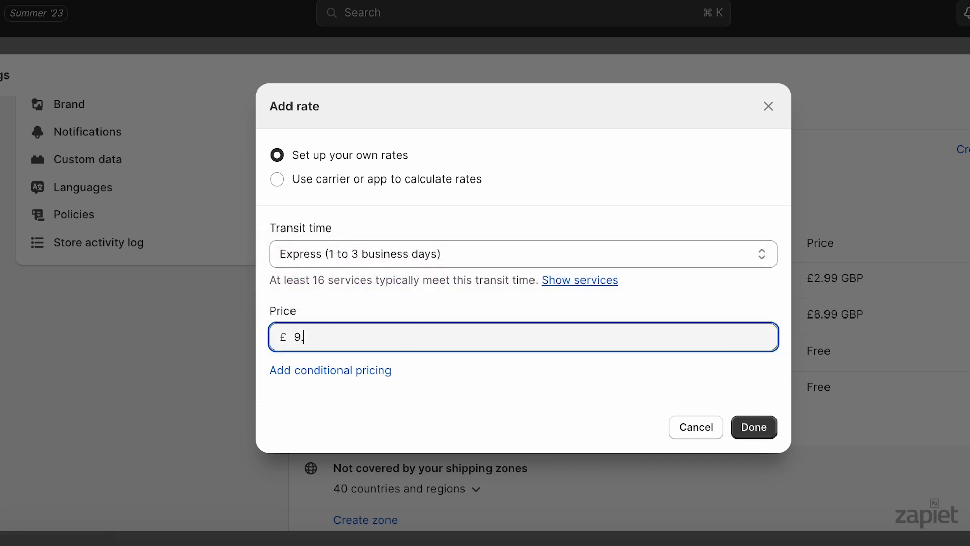
left_click(776, 438)
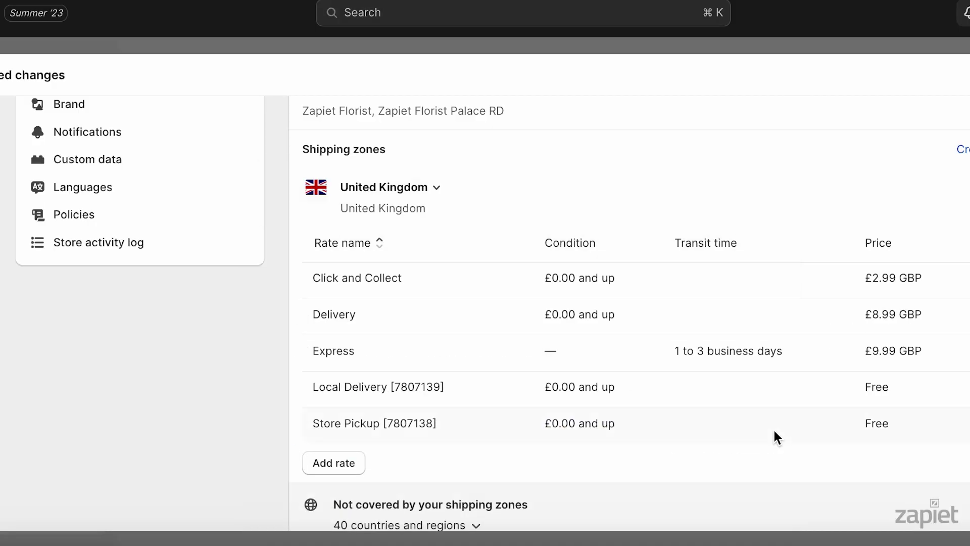
Save the shipping changes and check out the bouquet with Store Pickup on 24 August
left_click(935, 76)
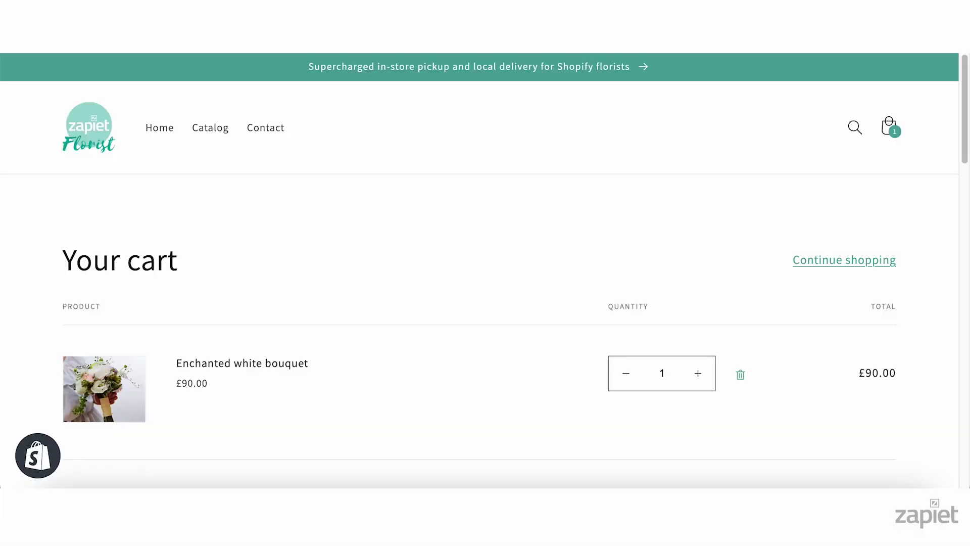
scroll(484, 264, "down", 1)
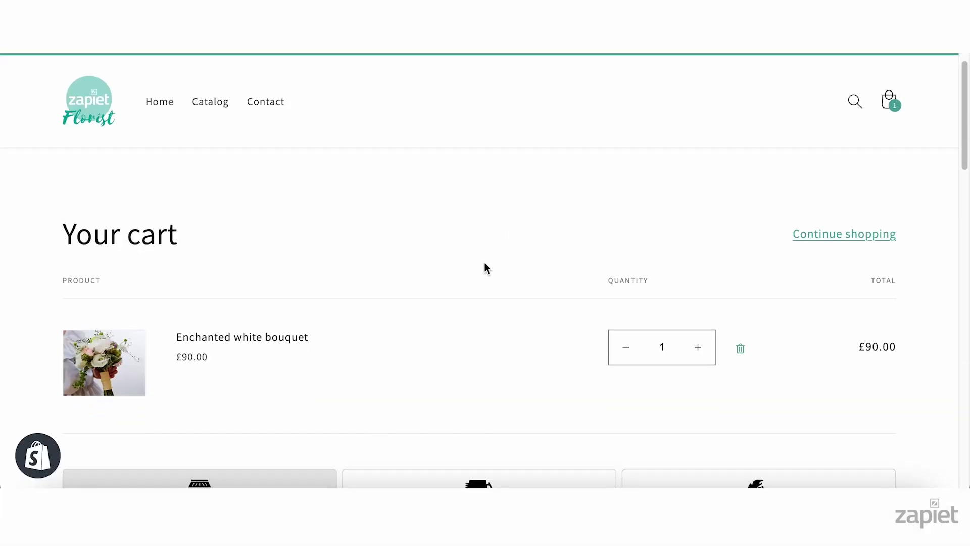
scroll(484, 264, "down", 7)
left_click(298, 444)
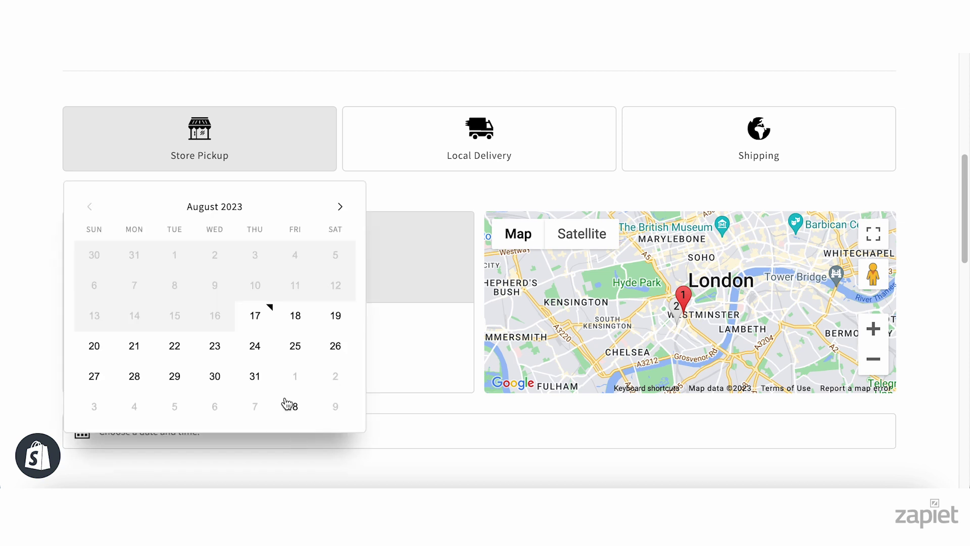
left_click(271, 342)
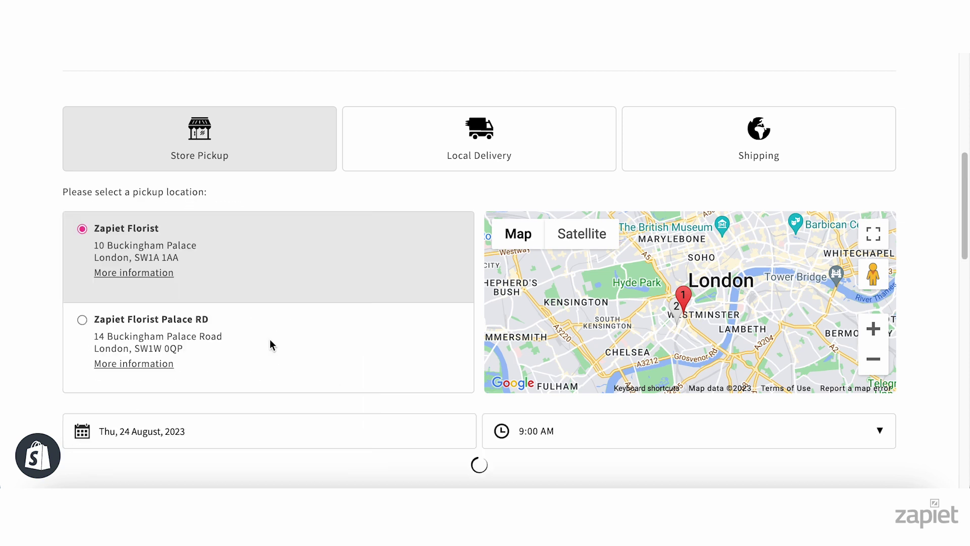
scroll(271, 344, "down", 2)
left_click(695, 461)
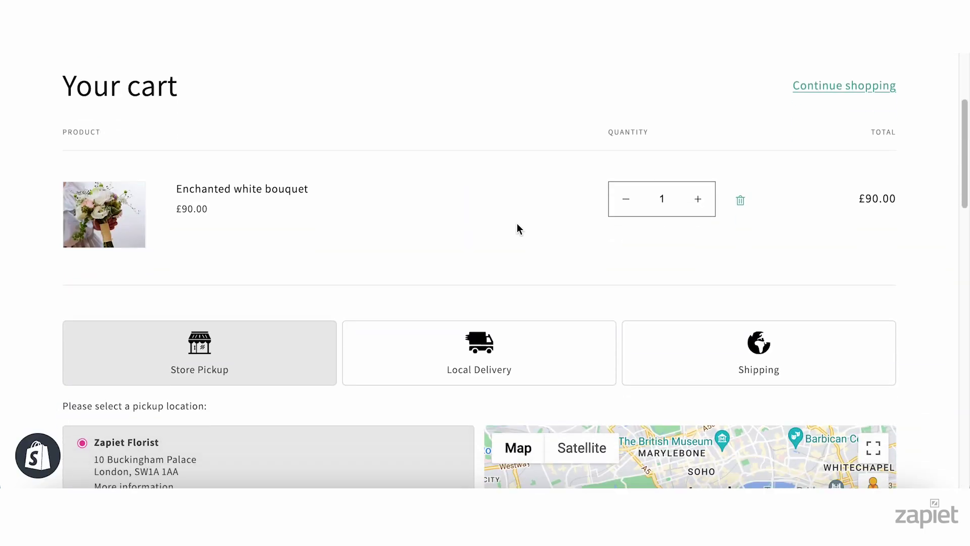
Switch the cart to Local Delivery, confirm a postcode's eligibility, and pick 25 August
scroll(515, 227, "down", 3)
left_click(516, 227)
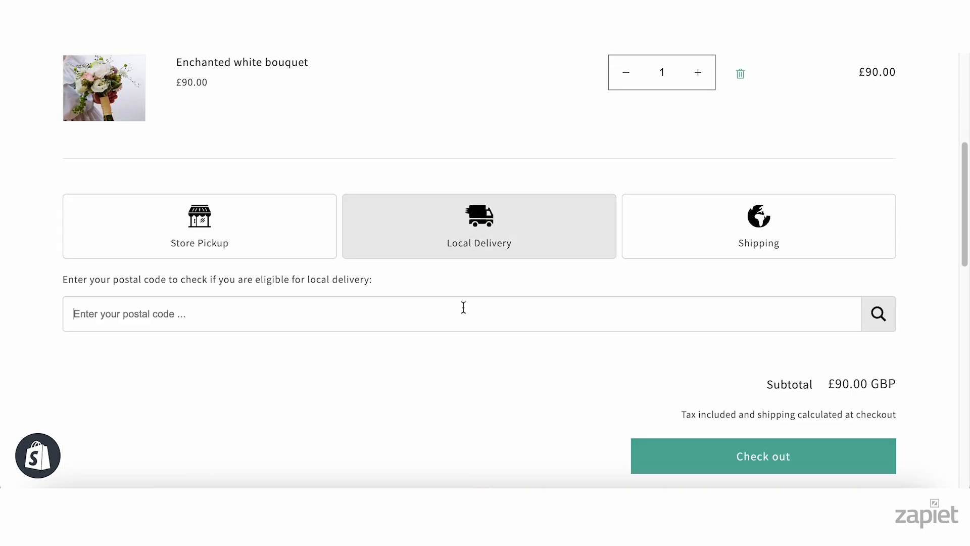
type("SW1A")
key("Return")
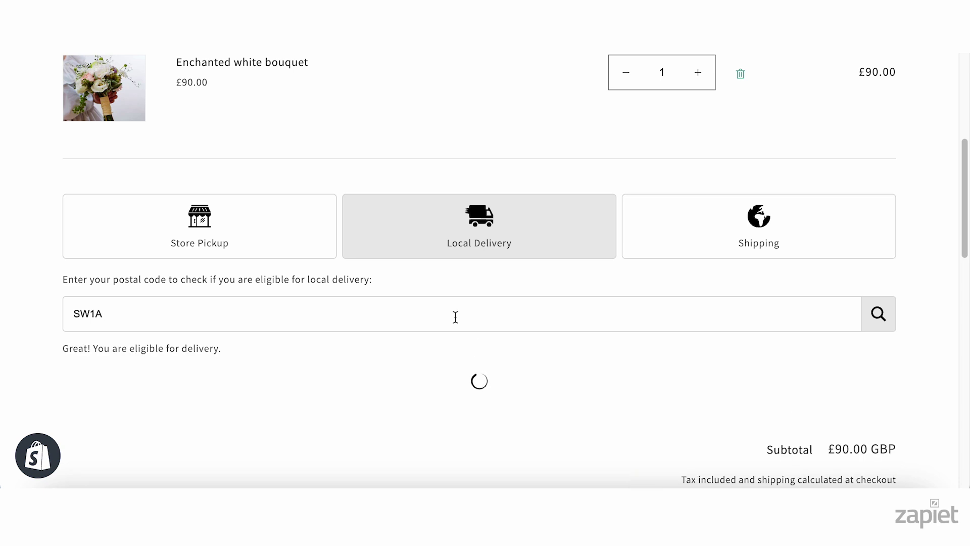
left_click(447, 380)
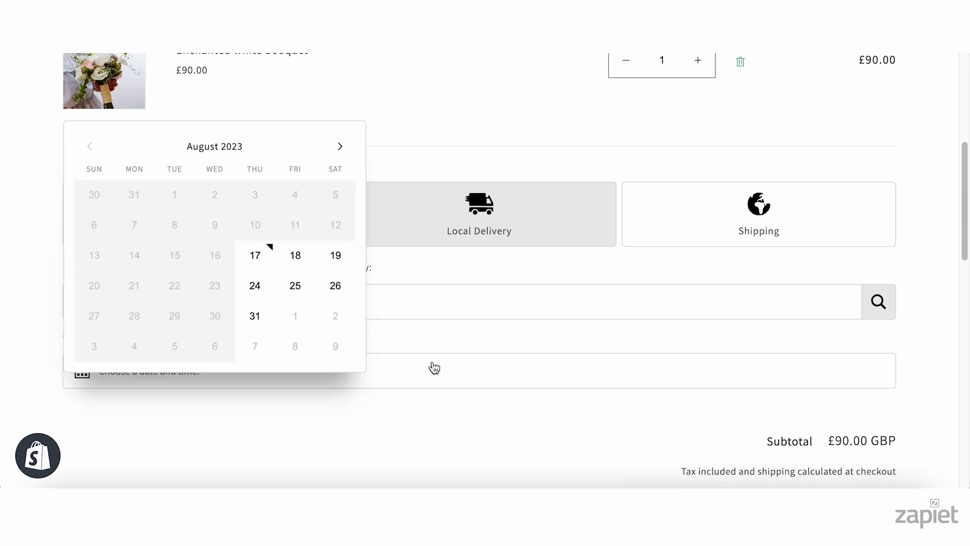
left_click(298, 289)
Check out with Local Delivery at £8.99, then with Shipping on 25 August showing £9.99 Express
scroll(702, 440, "down", 1)
left_click(702, 439)
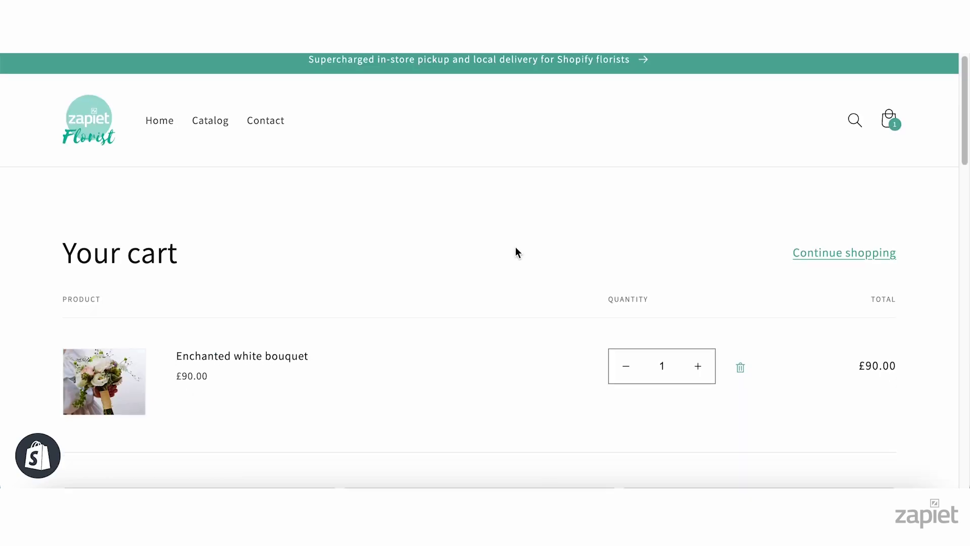
scroll(515, 248, "down", 6)
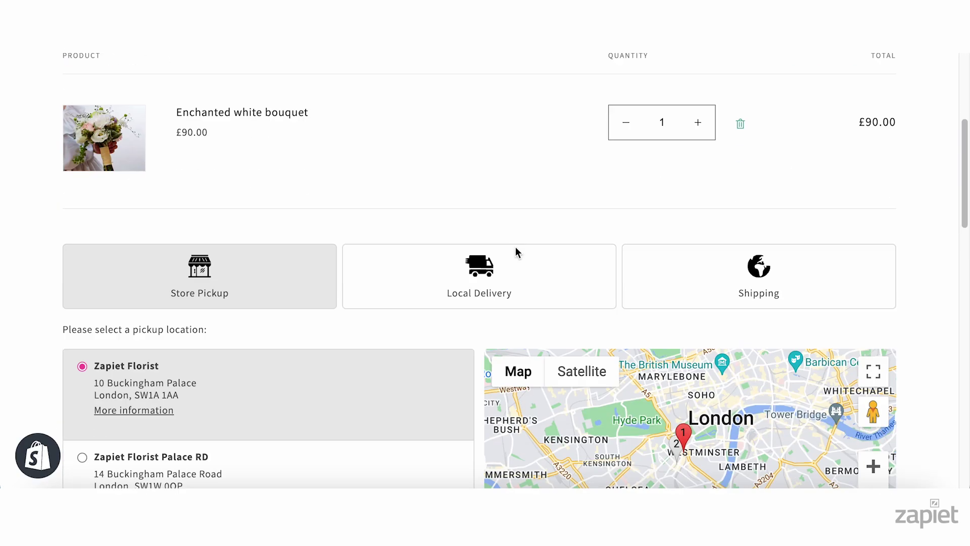
left_click(738, 217)
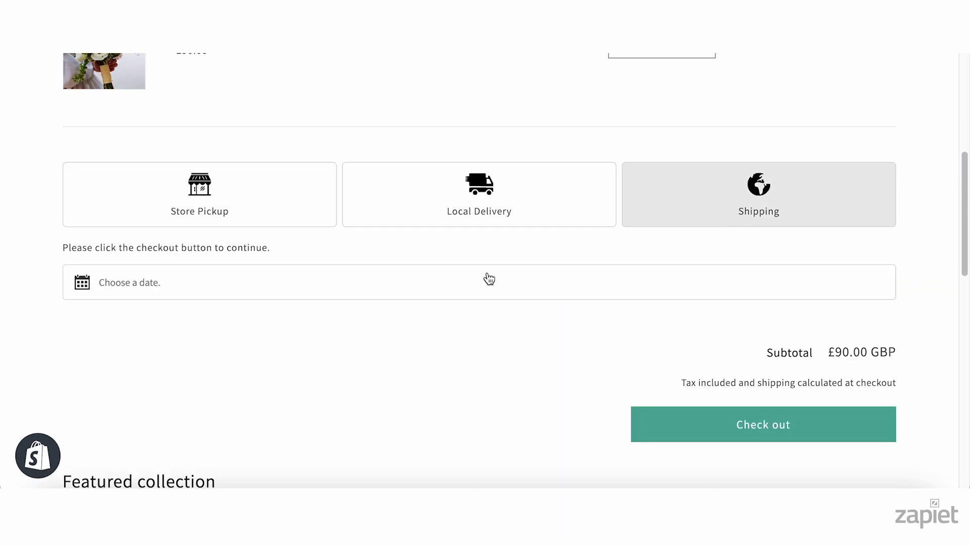
left_click(487, 279)
left_click(295, 197)
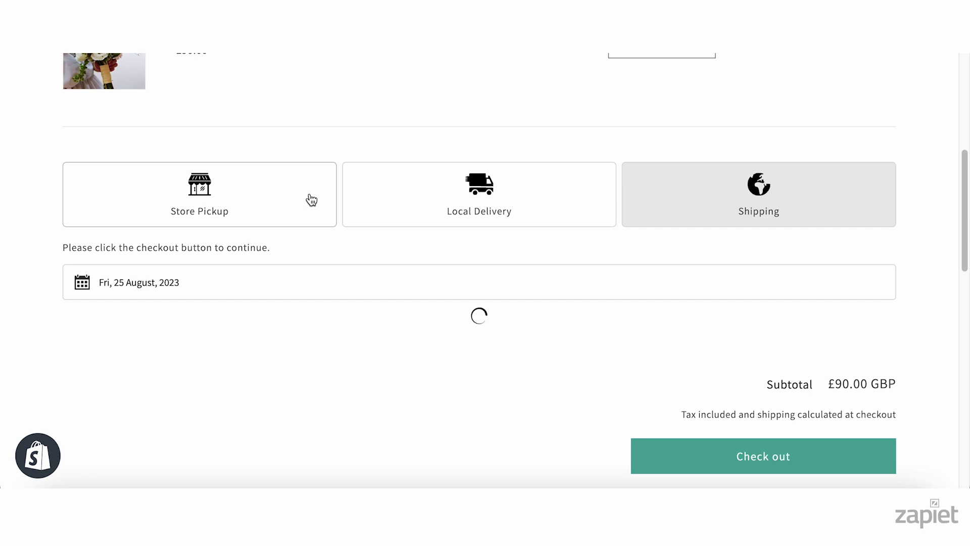
left_click(676, 427)
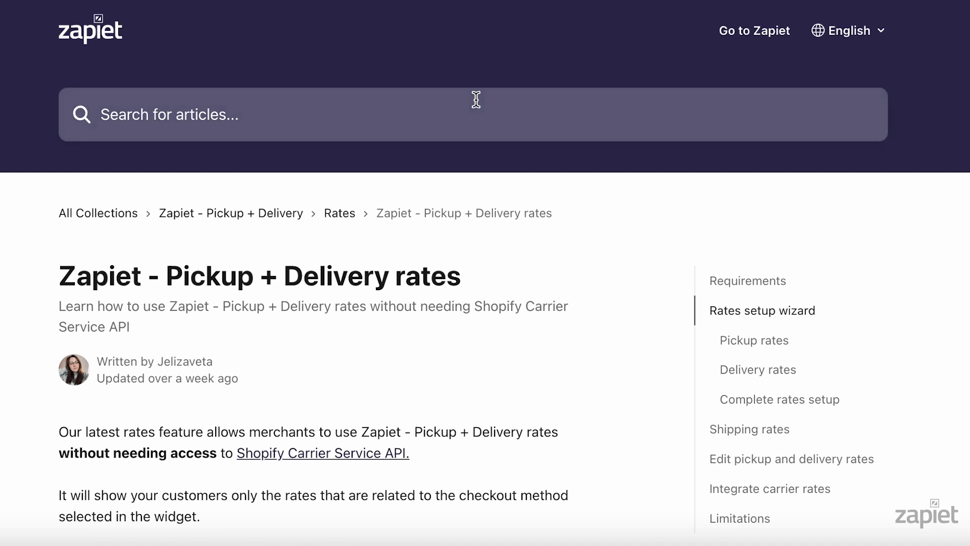
scroll(476, 99, "down", 2)
scroll(475, 100, "down", 3)
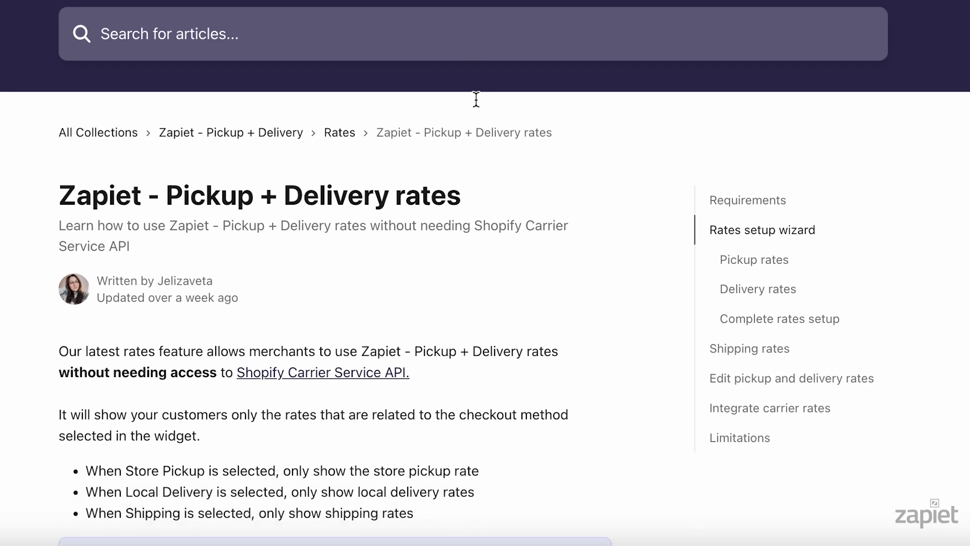
scroll(475, 99, "down", 1)
scroll(476, 101, "down", 5)
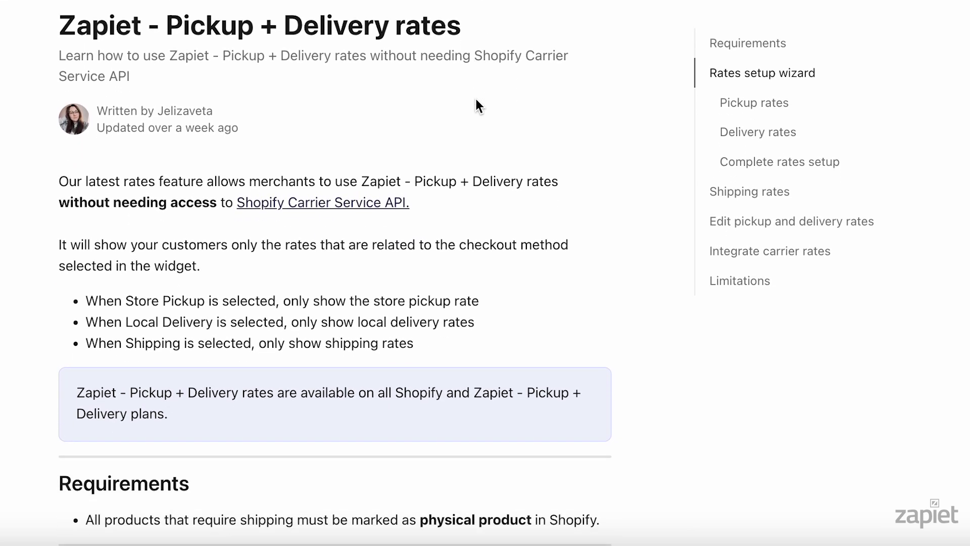
scroll(476, 100, "down", 4)
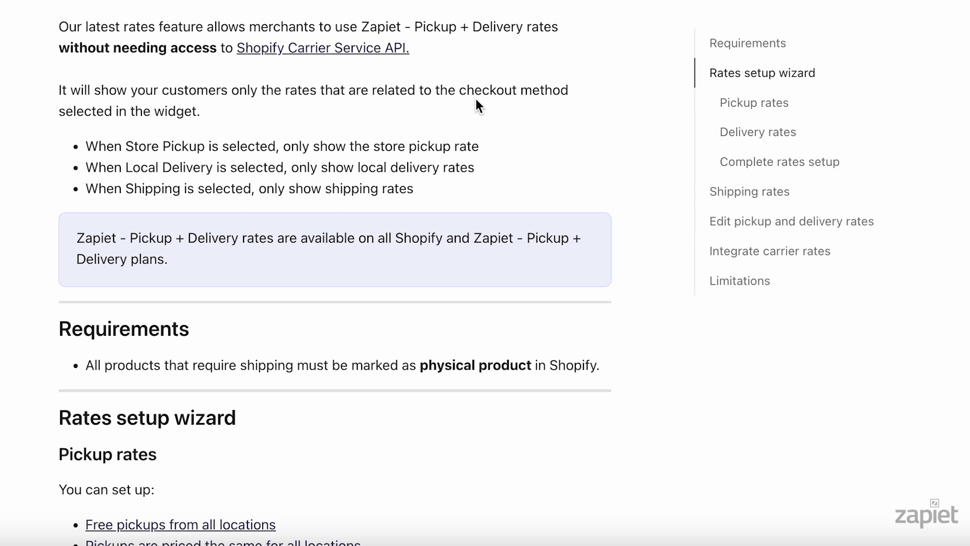
scroll(475, 98, "down", 3)
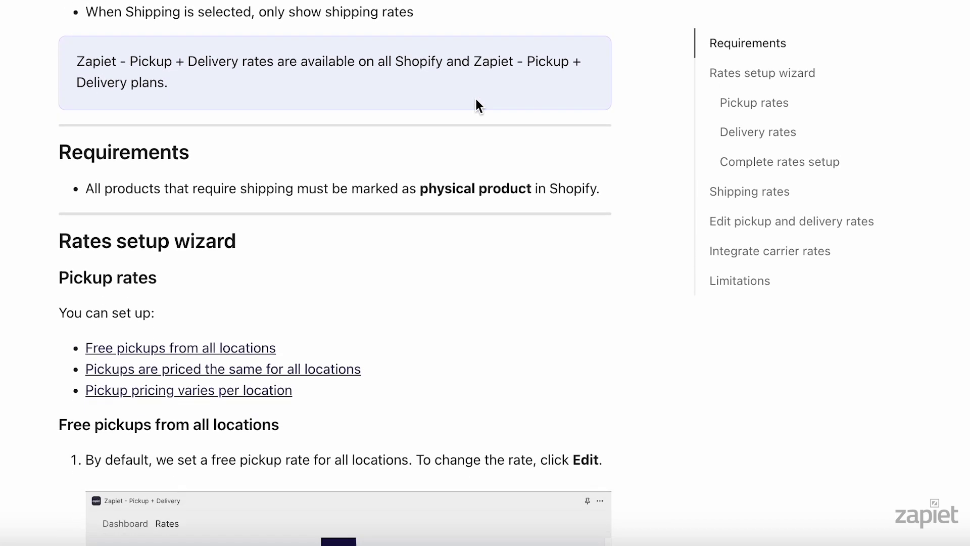